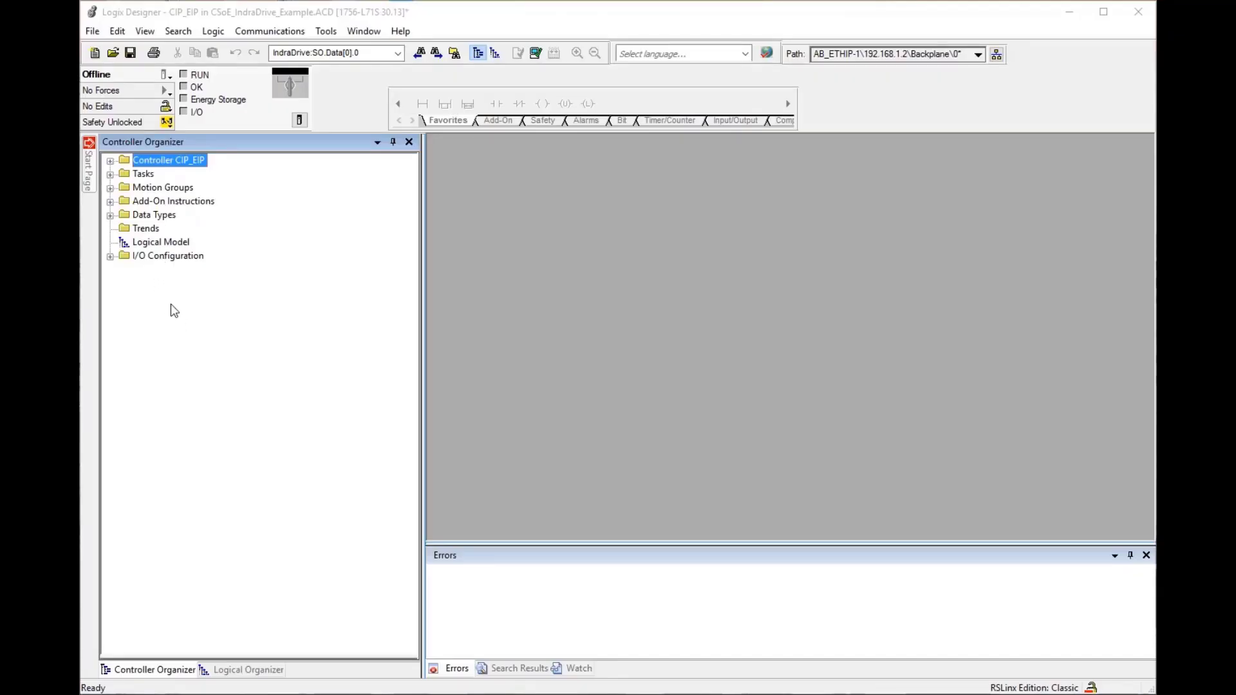
- Start a new ETHERNET-SAFETY-STANDARD-MODULE under the 1756-EN2T ENIP in I/O Configuration
{"action": "left_click", "coordinate": [161, 258]}
{"action": "left_click", "coordinate": [110, 256]}
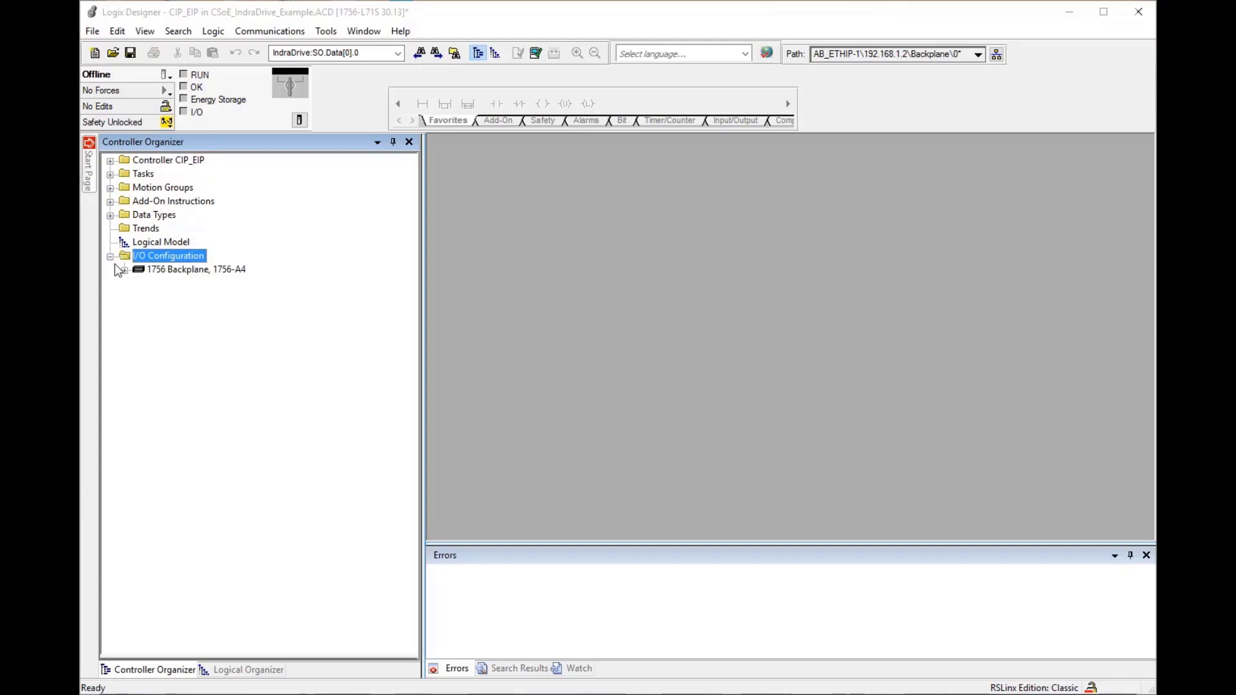
{"action": "left_click", "coordinate": [125, 270]}
{"action": "right_click", "coordinate": [188, 312]}
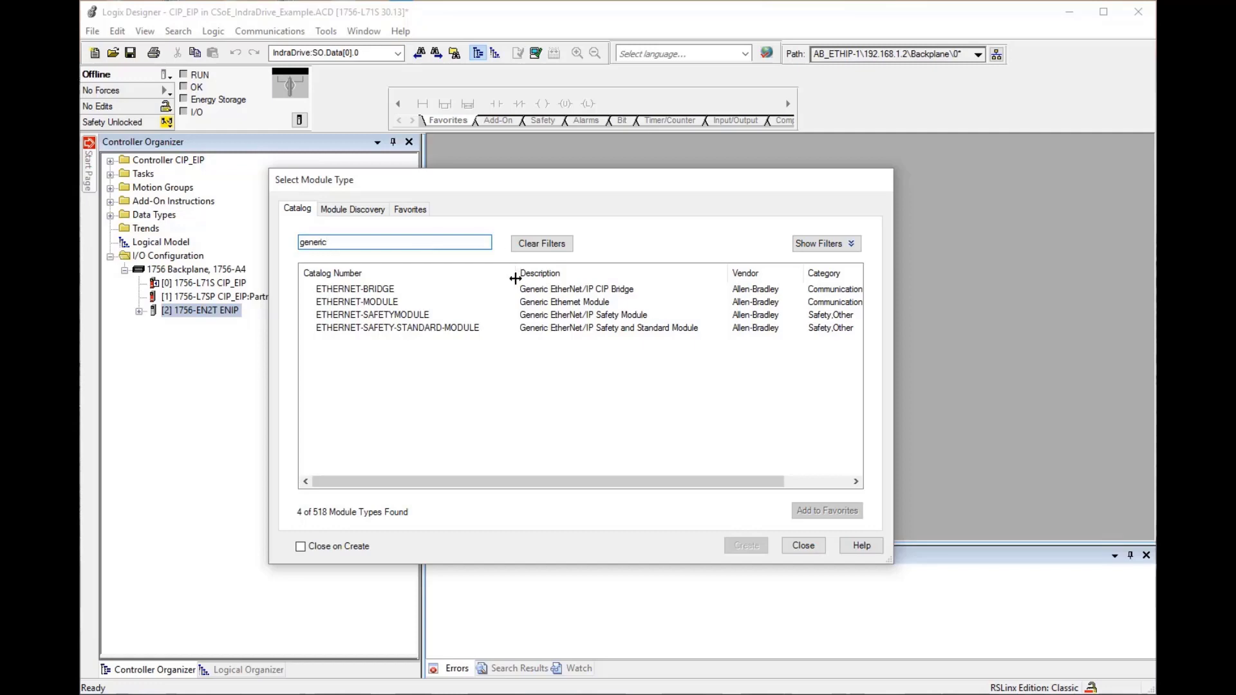
{"action": "left_click", "coordinate": [470, 327]}
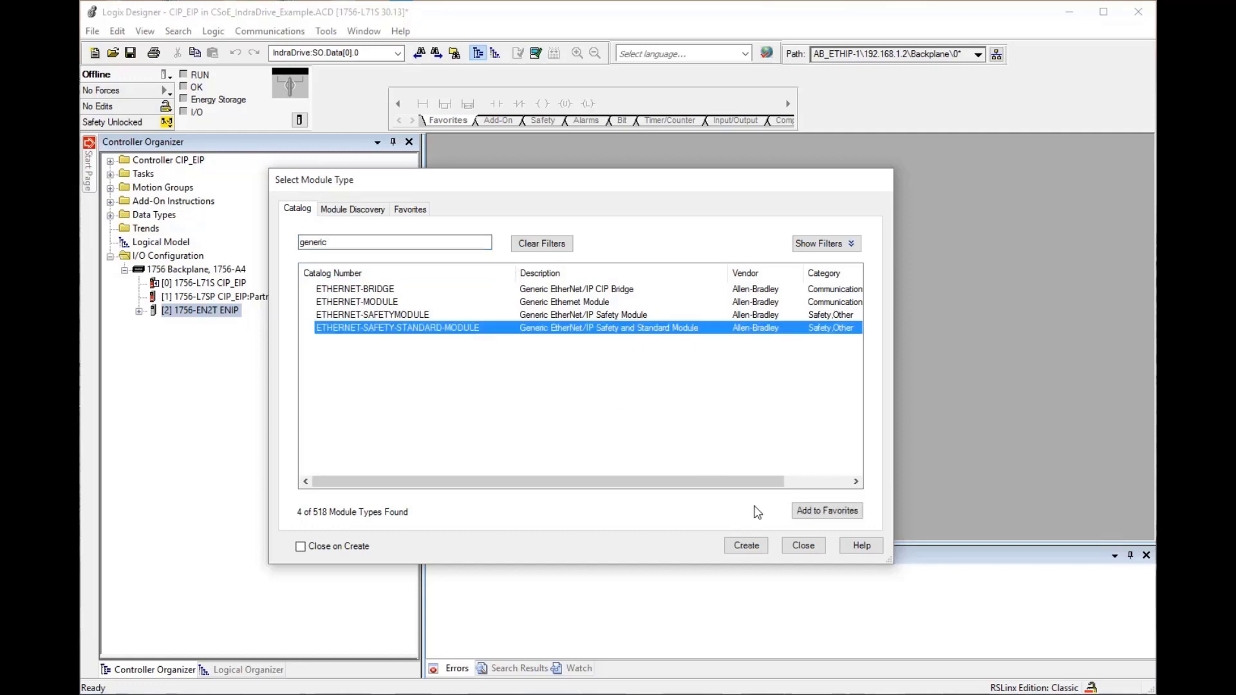
- Name the module IndraDrive and give it private network address 192.168.1.30
{"action": "left_click", "coordinate": [747, 546]}
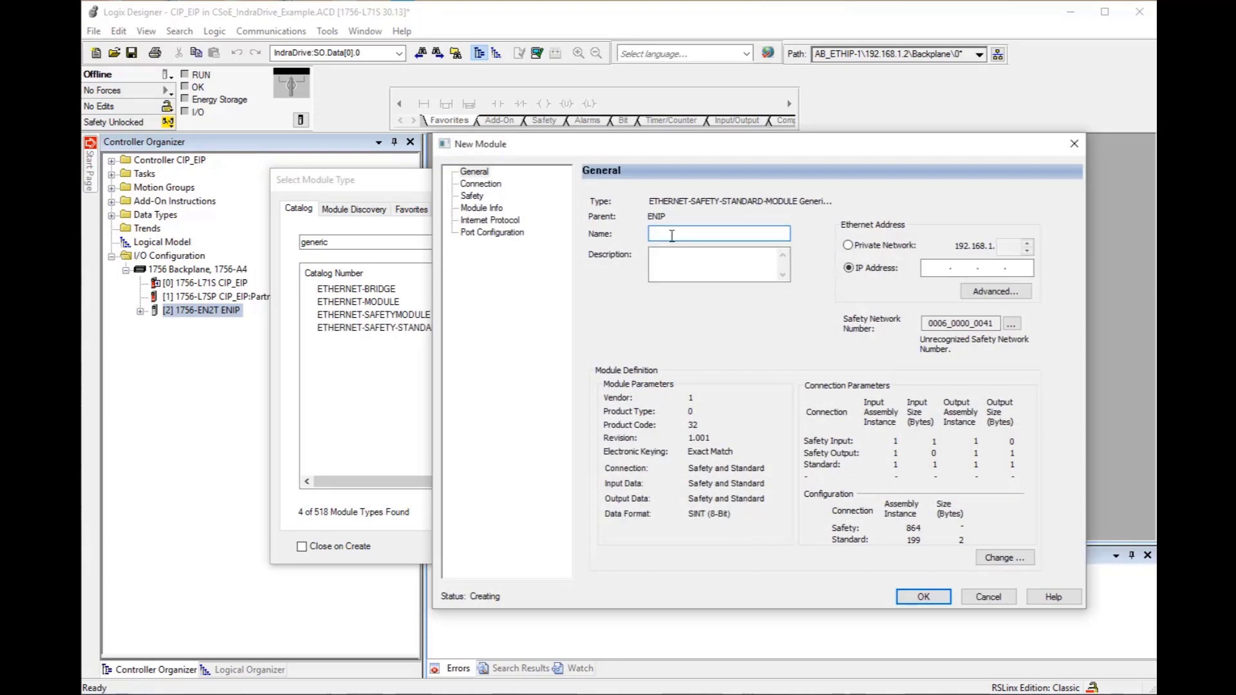
{"action": "type", "text": "Indr"}
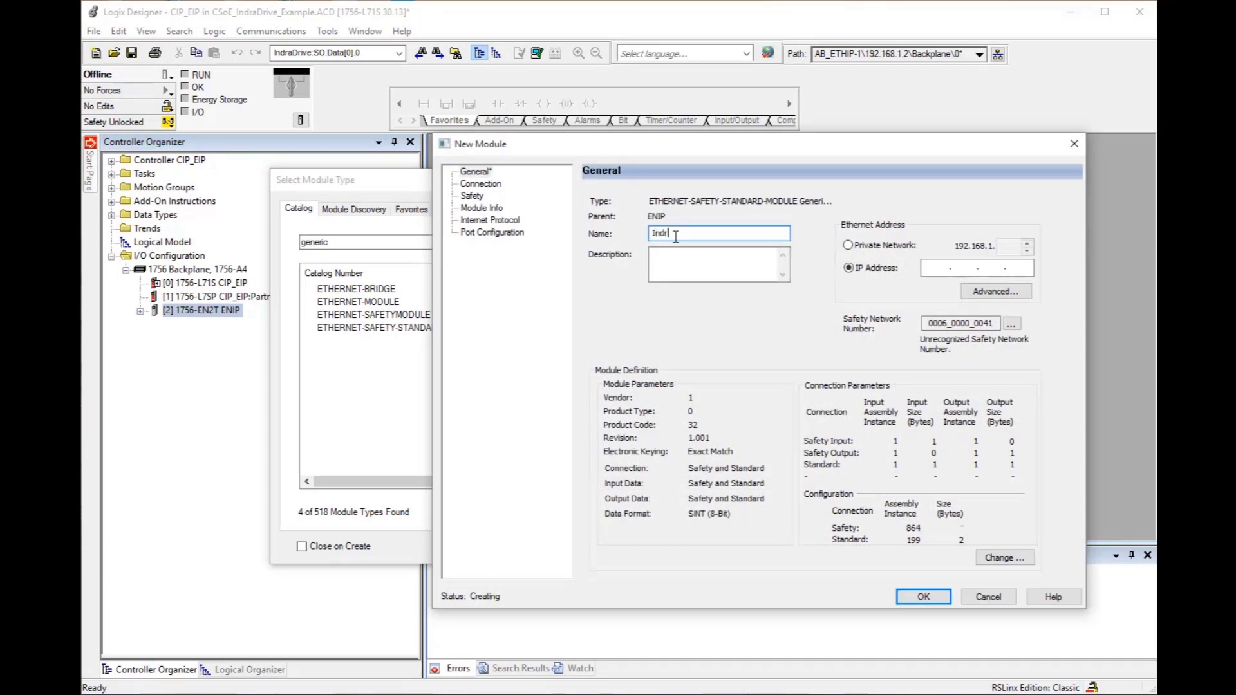
{"action": "type", "text": "aDrive"}
{"action": "left_click", "coordinate": [848, 245]}
{"action": "left_click", "coordinate": [1003, 247]}
{"action": "type", "text": "30"}
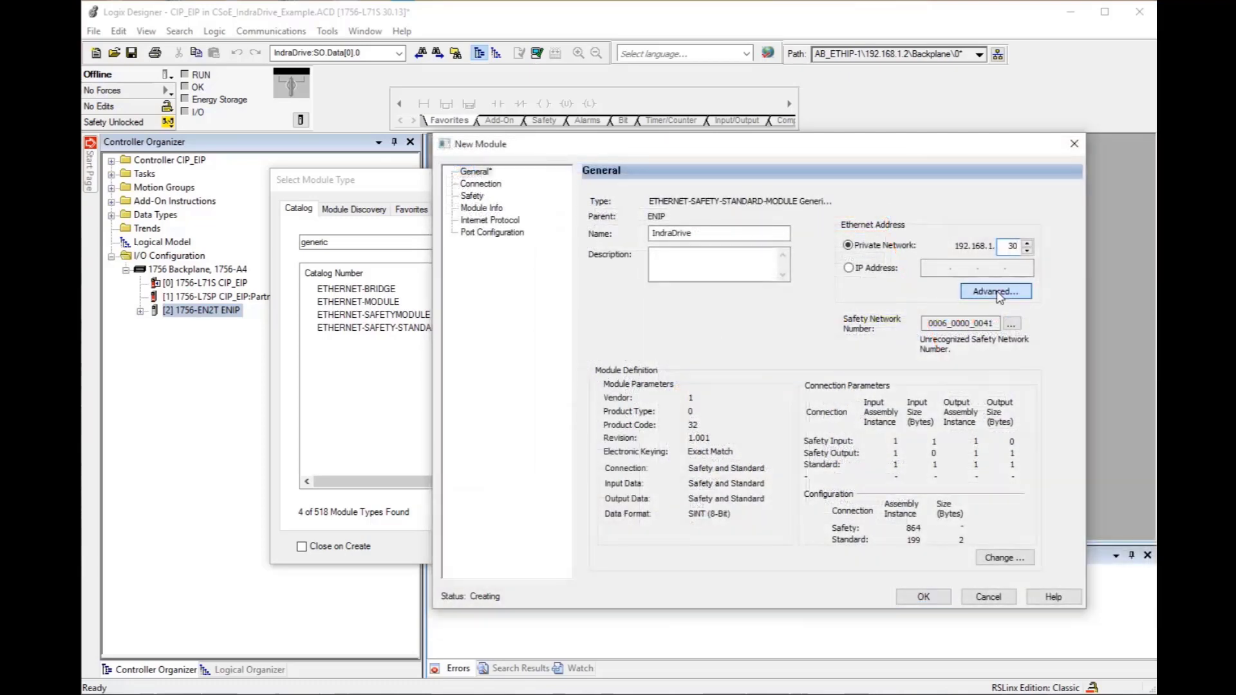
{"action": "left_click", "coordinate": [996, 294]}
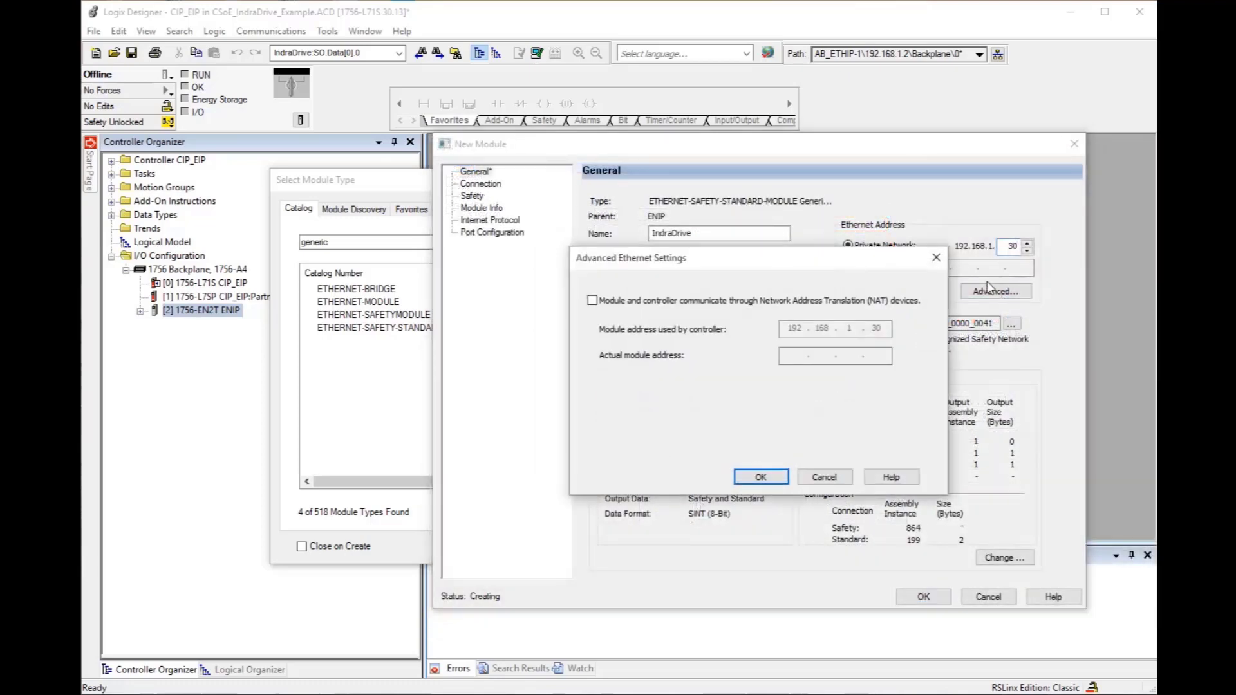
{"action": "left_click", "coordinate": [761, 477]}
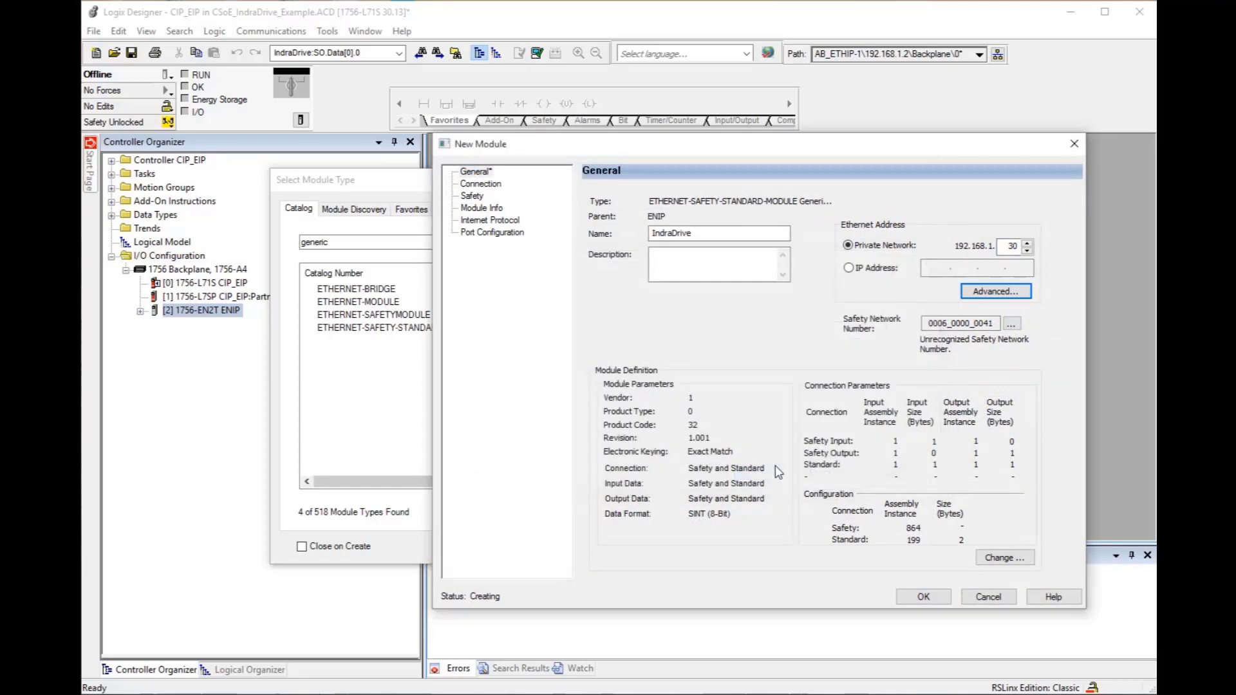
- Manually set the IndraDrive safety network number to 0006_0000_0001
{"action": "left_click", "coordinate": [1010, 324]}
{"action": "left_click", "coordinate": [749, 394]}
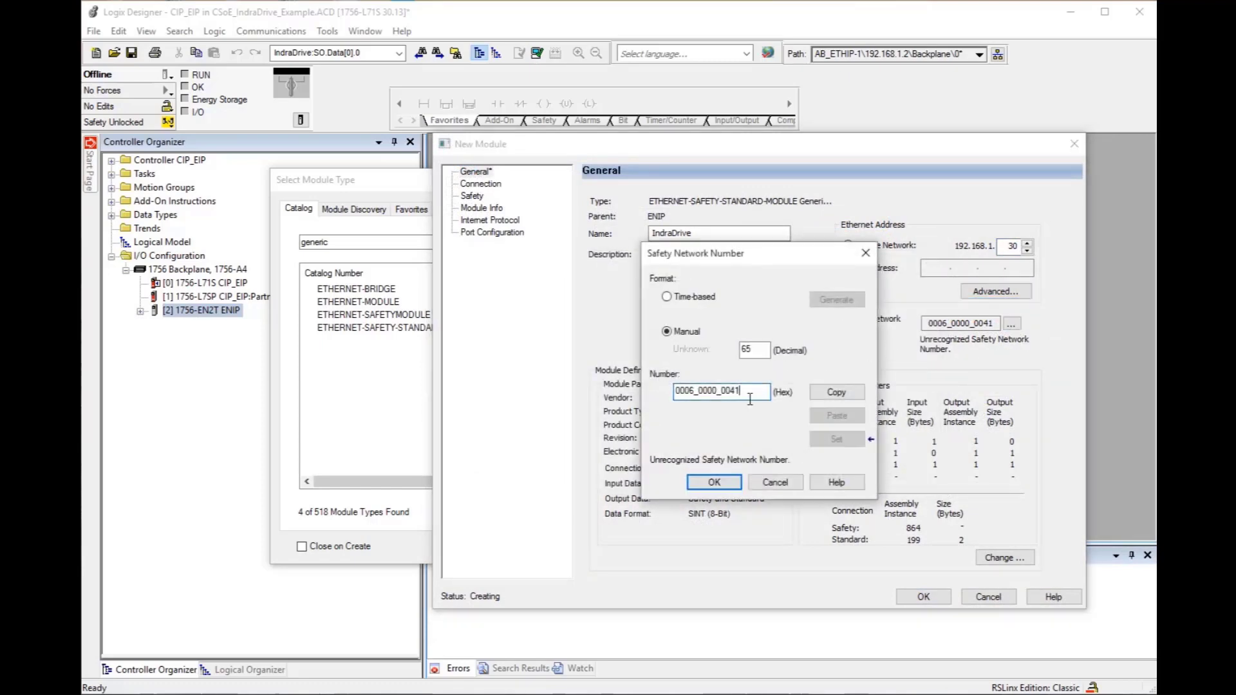
{"action": "key", "text": "BackSpace"}
{"action": "key", "text": "BackSpace"}
{"action": "type", "text": "01"}
{"action": "left_click", "coordinate": [758, 353]}
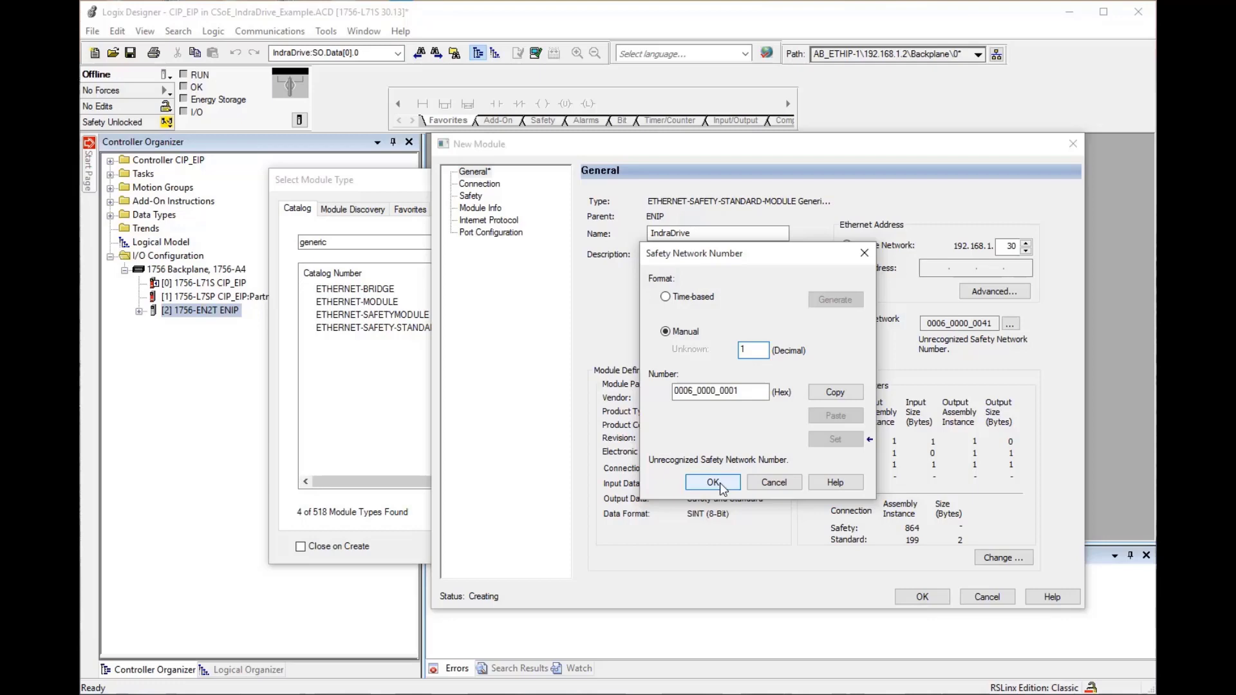
{"action": "left_click", "coordinate": [720, 485]}
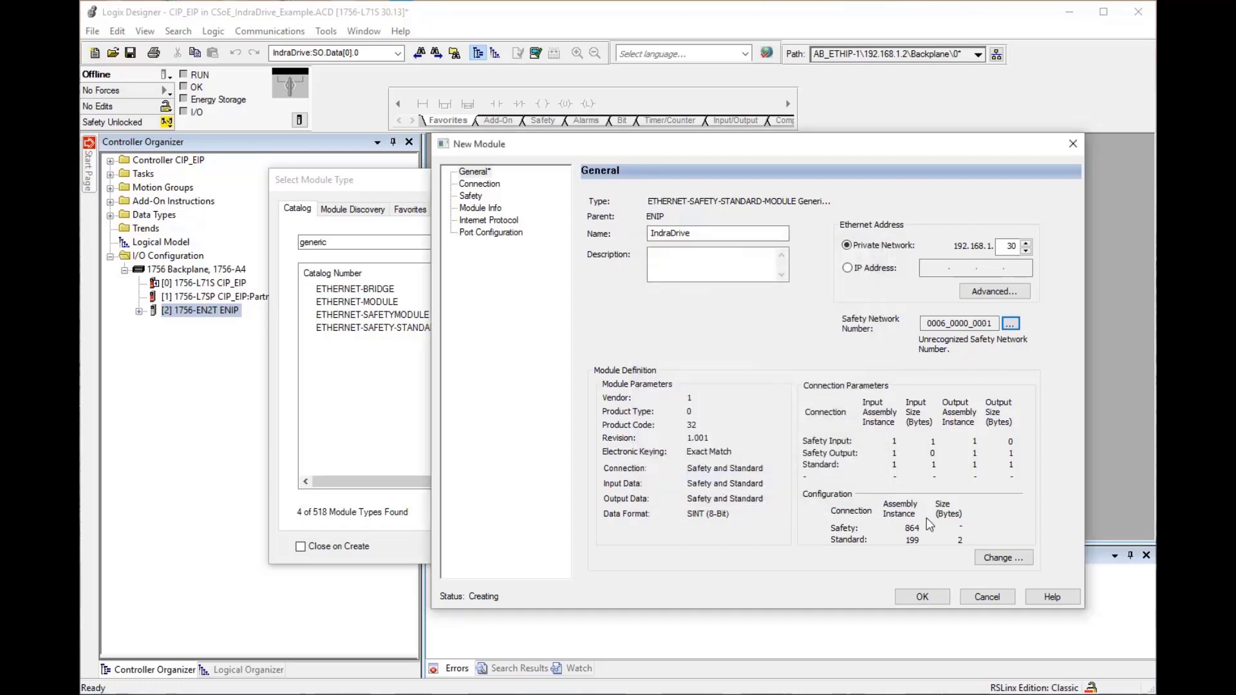
- In the module definition, enter vendor 287, product type 1026 and product code 413
{"action": "left_click", "coordinate": [988, 557]}
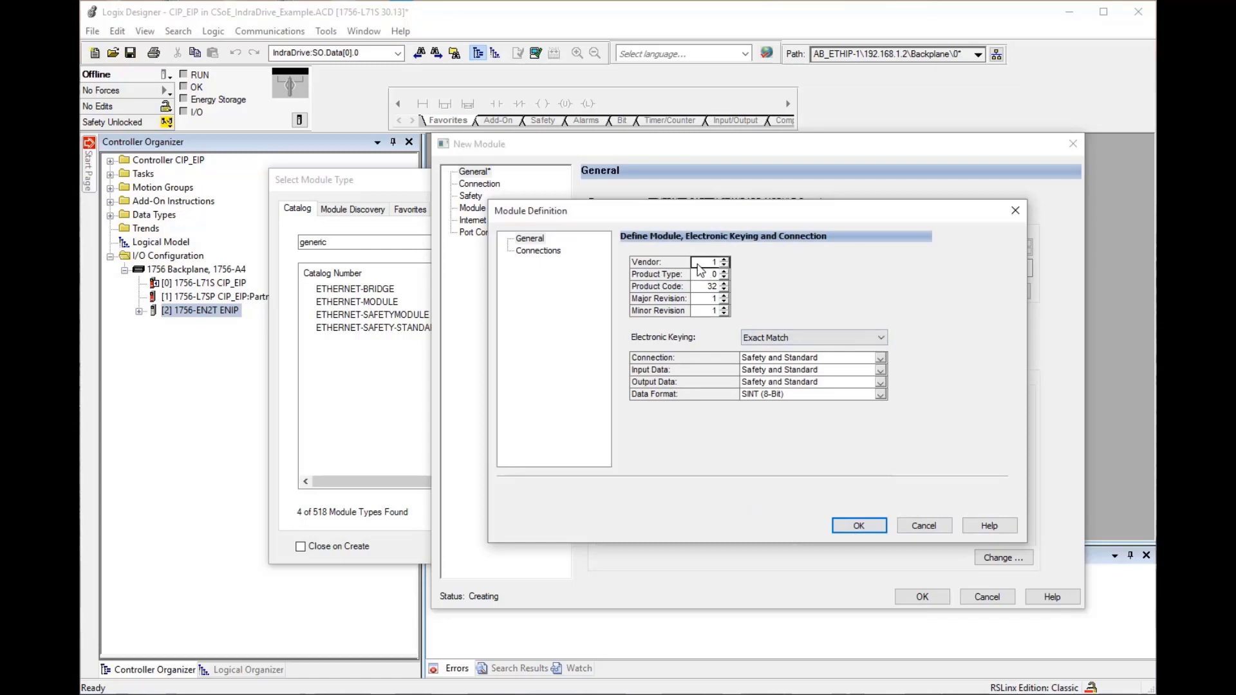
{"action": "left_click", "coordinate": [560, 242]}
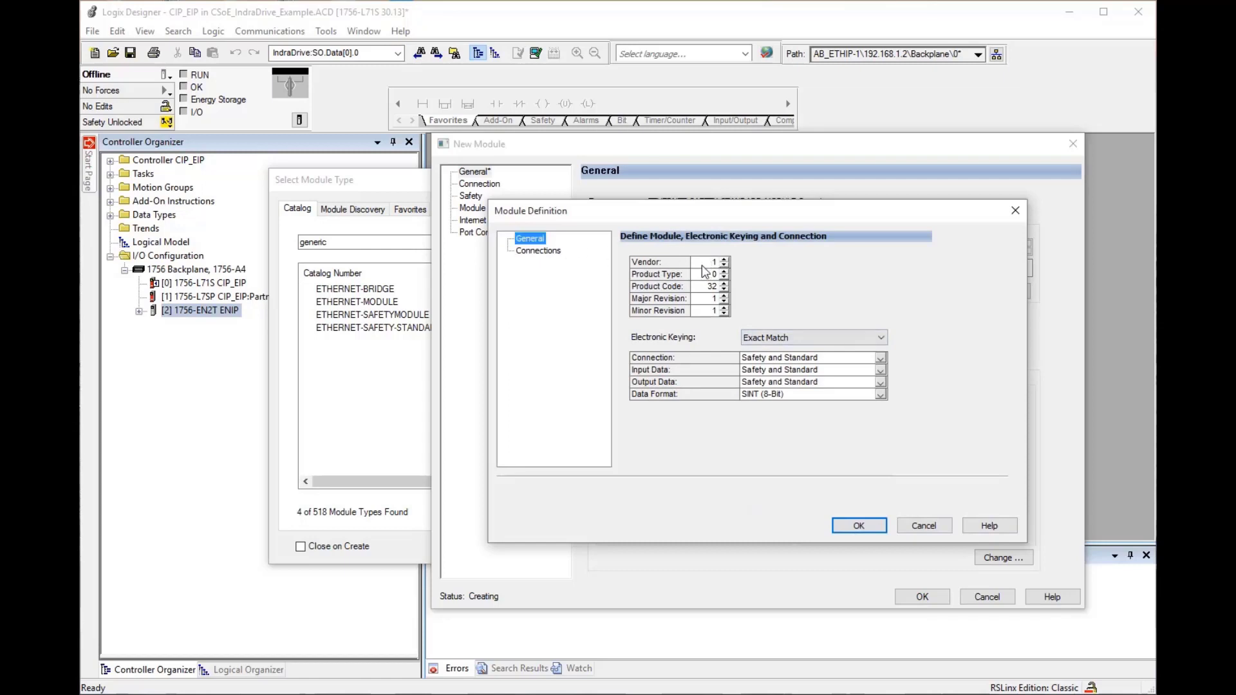
{"action": "left_click", "coordinate": [700, 264]}
{"action": "double_click", "coordinate": [701, 263]}
{"action": "type", "text": "287"}
{"action": "key", "text": "Tab"}
{"action": "type", "text": "10"}
{"action": "key", "text": "Tab"}
{"action": "type", "text": "413"}
- Set the revision to 13.10 and electronic keying to Compatible Module
{"action": "left_click", "coordinate": [713, 298]}
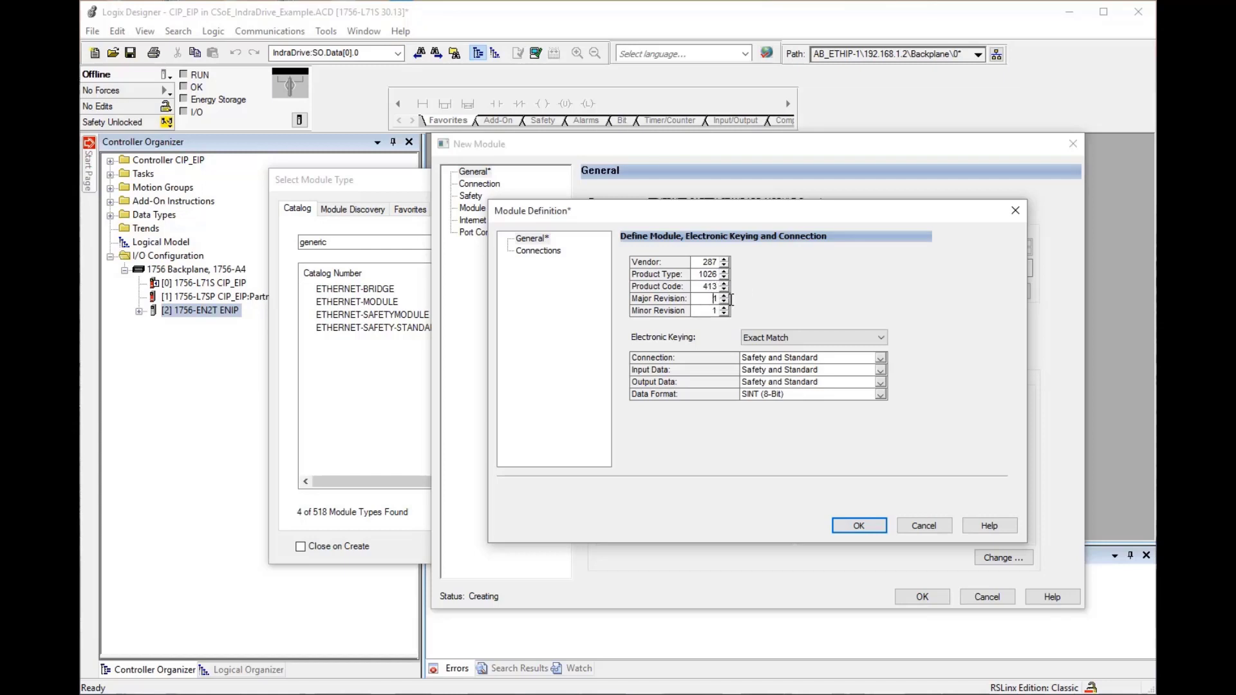
{"action": "type", "text": "3"}
{"action": "key", "text": "Tab"}
{"action": "type", "text": "0"}
{"action": "left_click", "coordinate": [816, 337]}
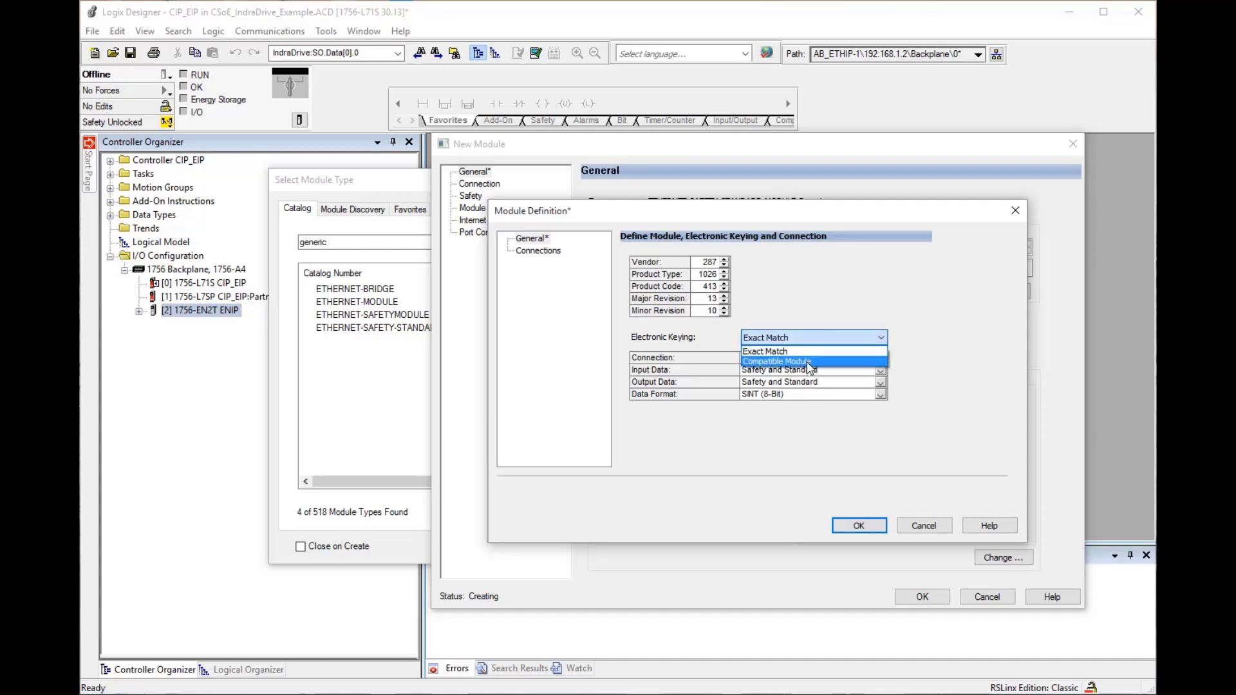
{"action": "left_click", "coordinate": [779, 361]}
- Give the SafetyInput connection input assembly 784 (size 2), output and configuration assemblies 1279
{"action": "left_click", "coordinate": [544, 251]}
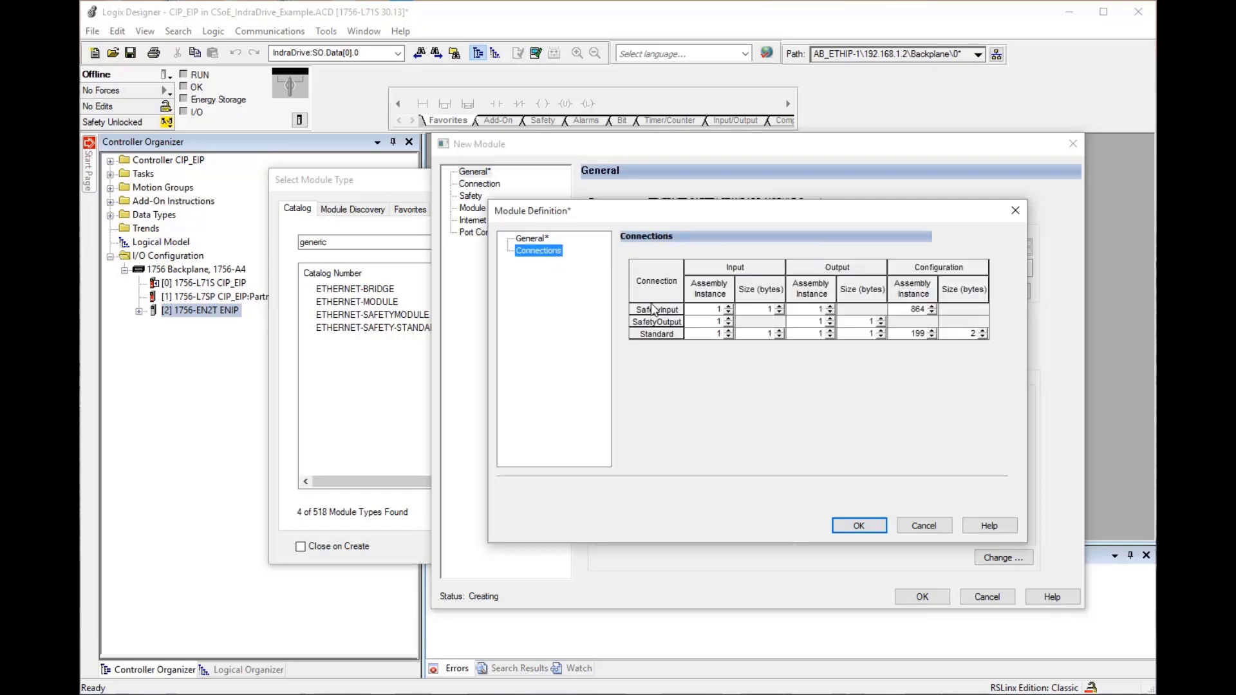
{"action": "left_click", "coordinate": [688, 310]}
{"action": "type", "text": "784"}
{"action": "left_click", "coordinate": [750, 311]}
{"action": "type", "text": "2"}
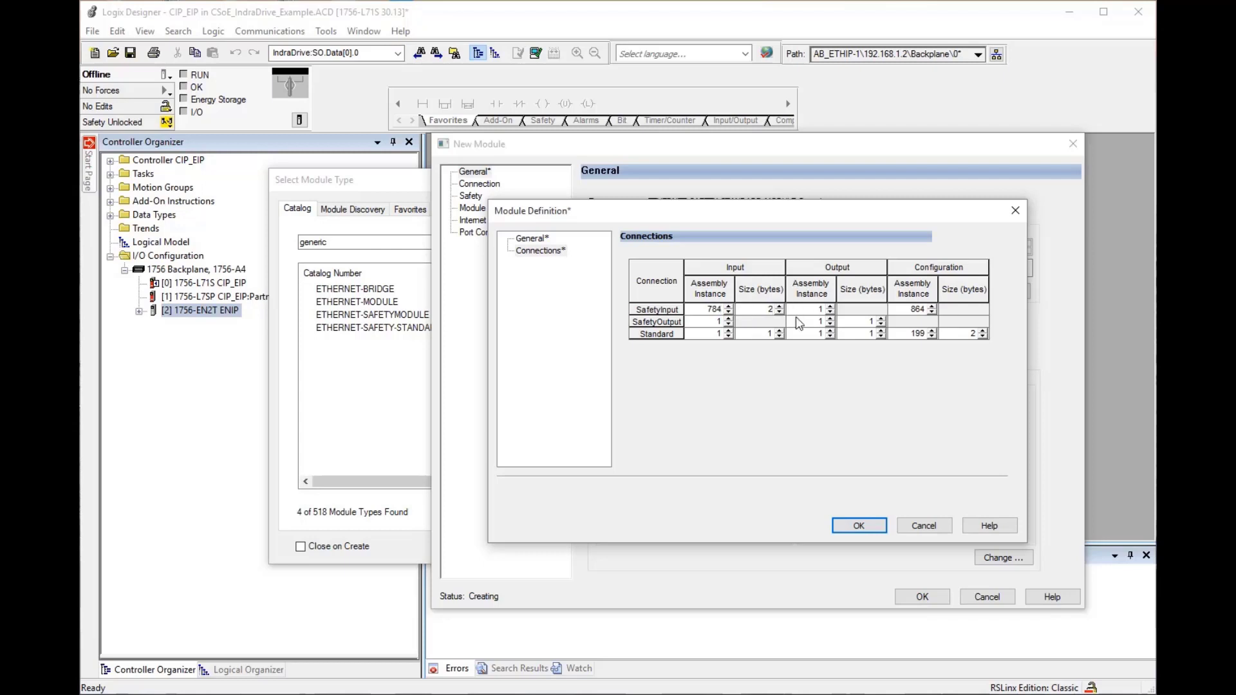
{"action": "left_click", "coordinate": [814, 310]}
{"action": "type", "text": "1279"}
{"action": "left_click", "coordinate": [914, 310]}
{"action": "type", "text": "1279"}
- Set the SafetyOutput connection's input assembly to 1279 and output assembly to 780, size 2
{"action": "left_click", "coordinate": [702, 321]}
{"action": "double_click", "coordinate": [702, 321]}
{"action": "type", "text": "1279"}
{"action": "left_click", "coordinate": [800, 320]}
{"action": "double_click", "coordinate": [800, 320]}
{"action": "type", "text": "780"}
{"action": "left_click", "coordinate": [881, 318]}
- Give the Standard connection input 102 (28 bytes), output 101 (40 bytes), configuration 110 (size 0)
{"action": "type", "text": "102"}
{"action": "key", "text": "Tab"}
{"action": "type", "text": "28"}
{"action": "left_click", "coordinate": [818, 332]}
{"action": "type", "text": "01"}
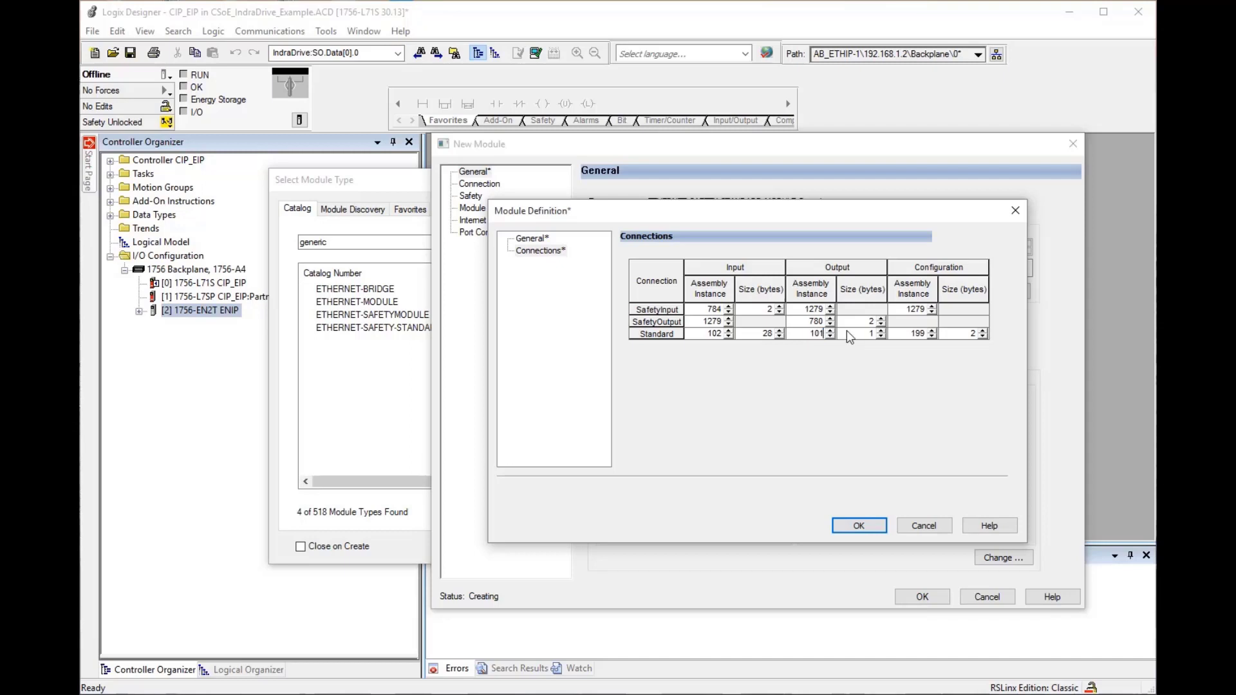
{"action": "key", "text": "Tab"}
{"action": "type", "text": "40"}
{"action": "key", "text": "Tab"}
{"action": "type", "text": "110"}
{"action": "left_click", "coordinate": [955, 334]}
{"action": "type", "text": "0"}
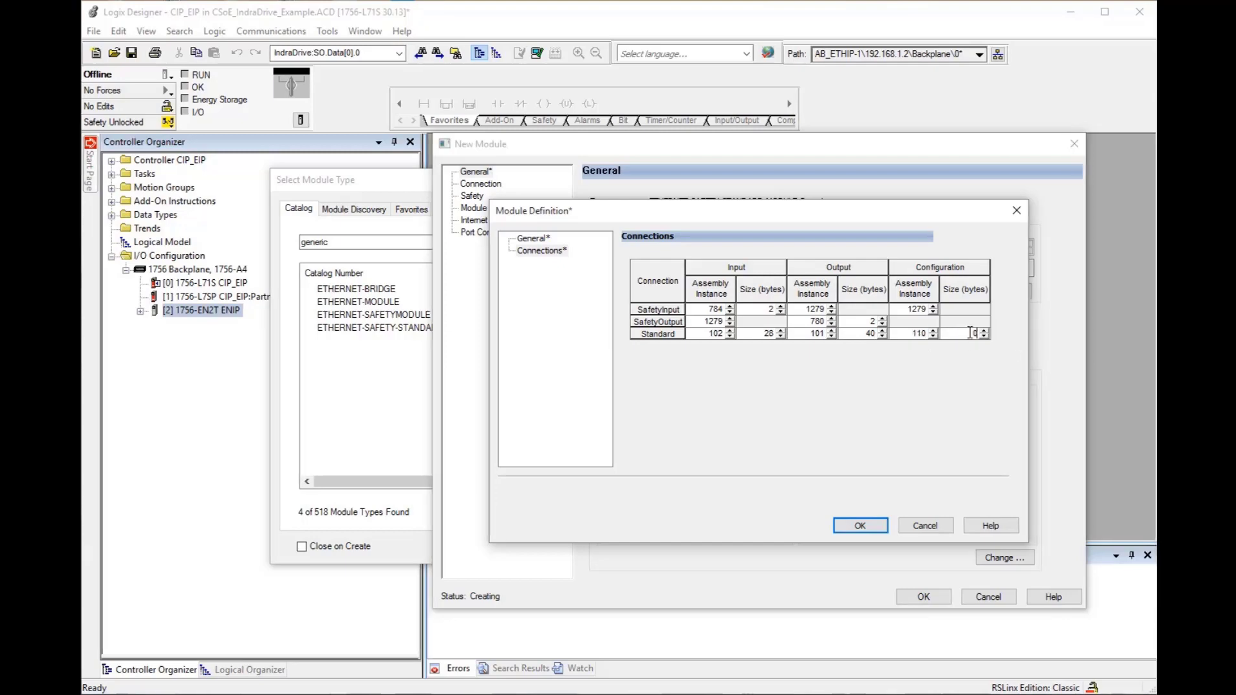
{"action": "left_click", "coordinate": [867, 373]}
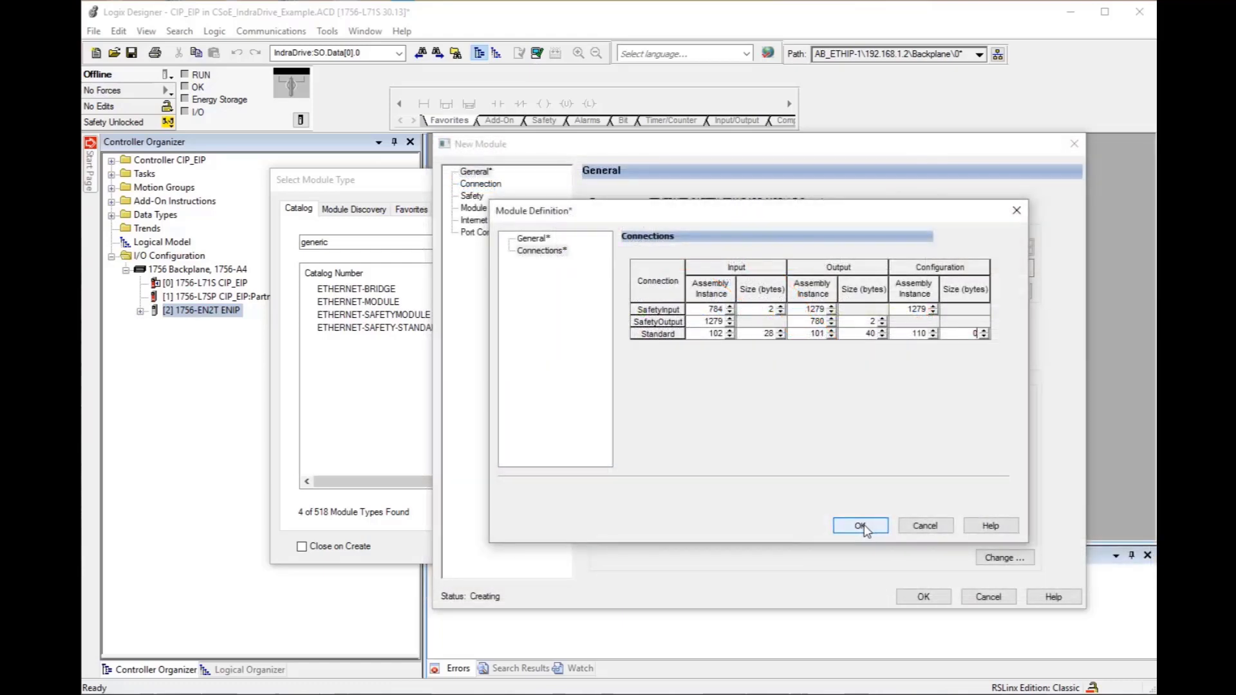
- Apply the new module definition and review the Connection and Safety settings
{"action": "left_click", "coordinate": [864, 527]}
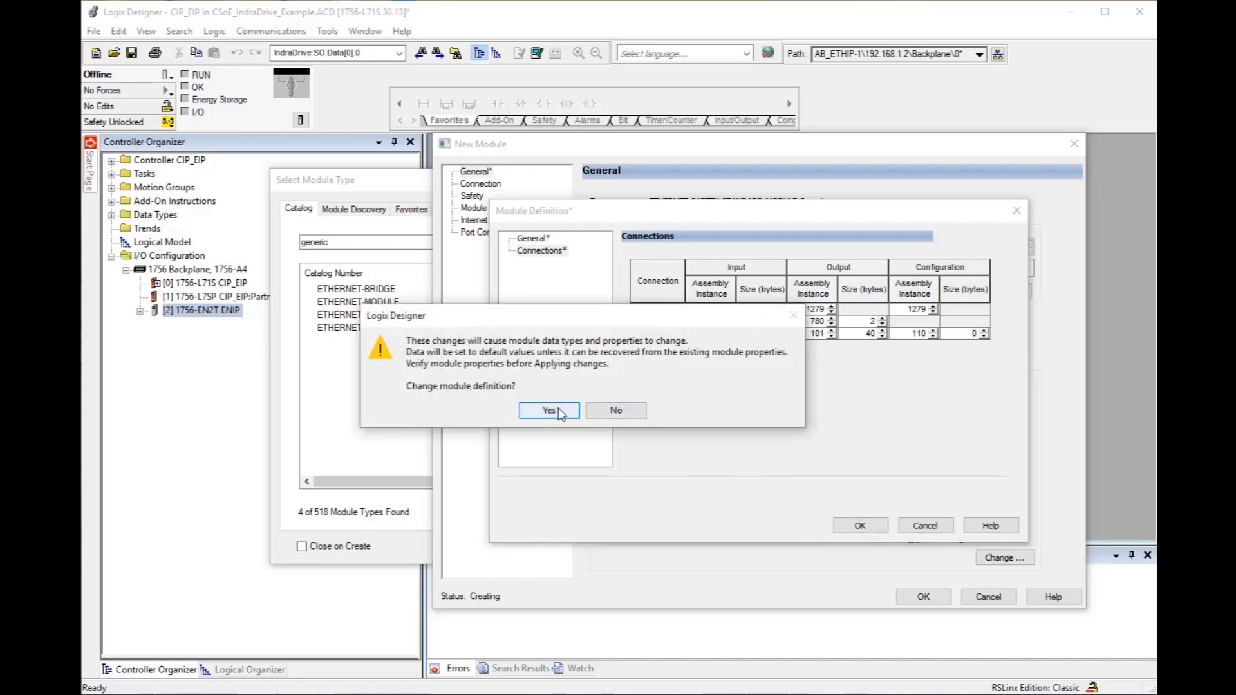
{"action": "left_click", "coordinate": [549, 411]}
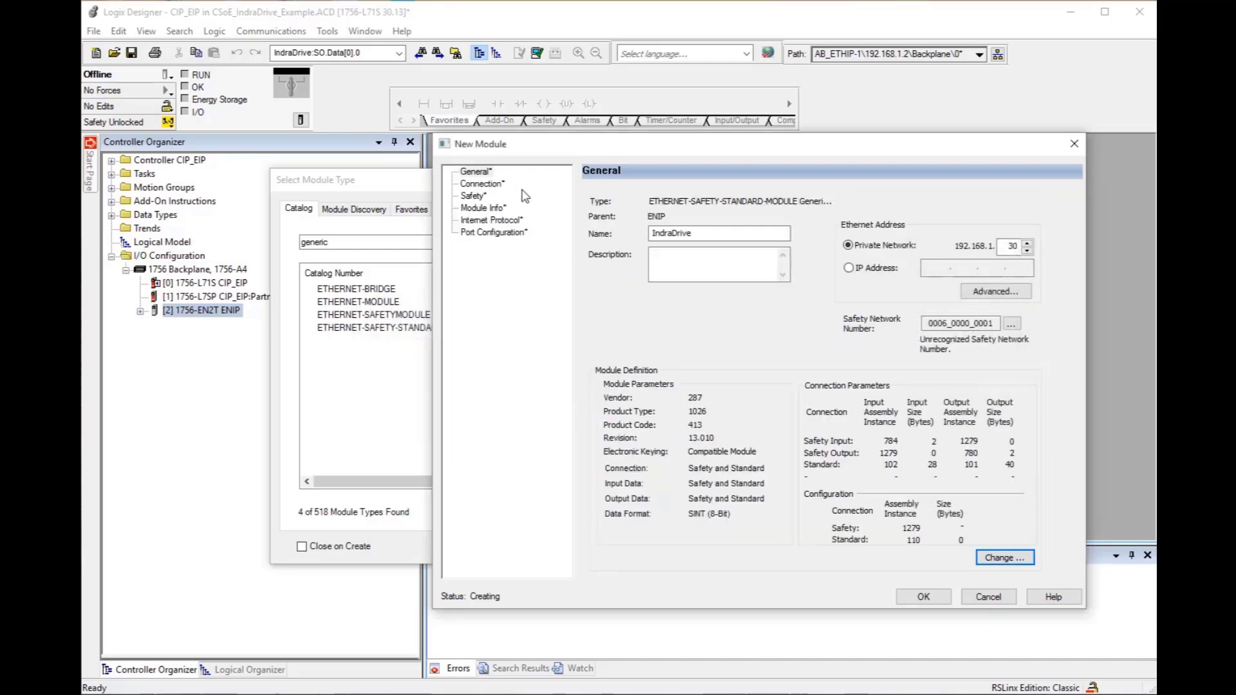
{"action": "left_click", "coordinate": [483, 184]}
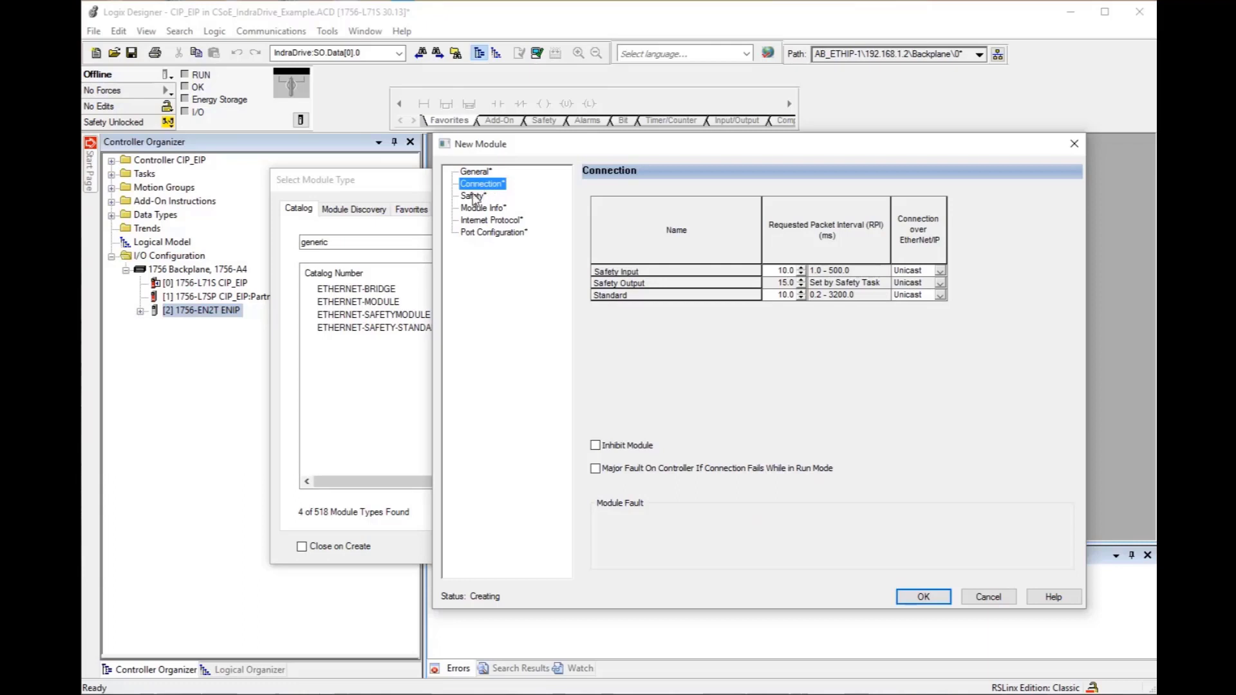
{"action": "left_click", "coordinate": [475, 196]}
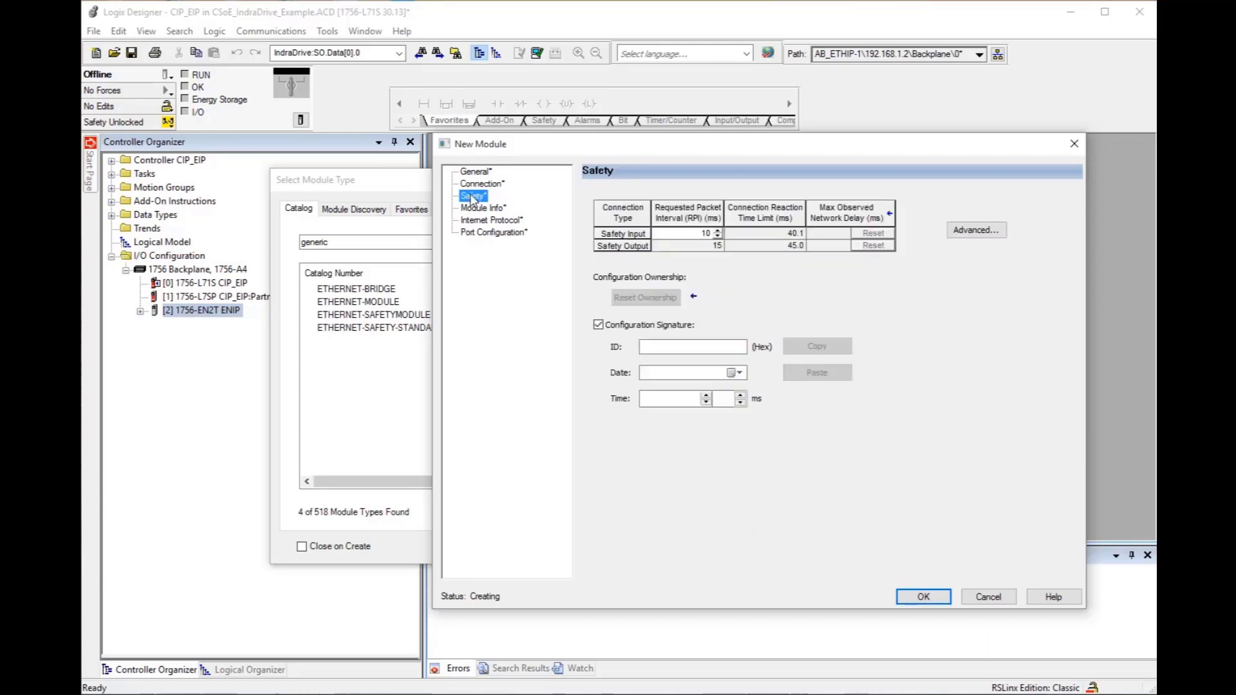
{"action": "left_click", "coordinate": [956, 233]}
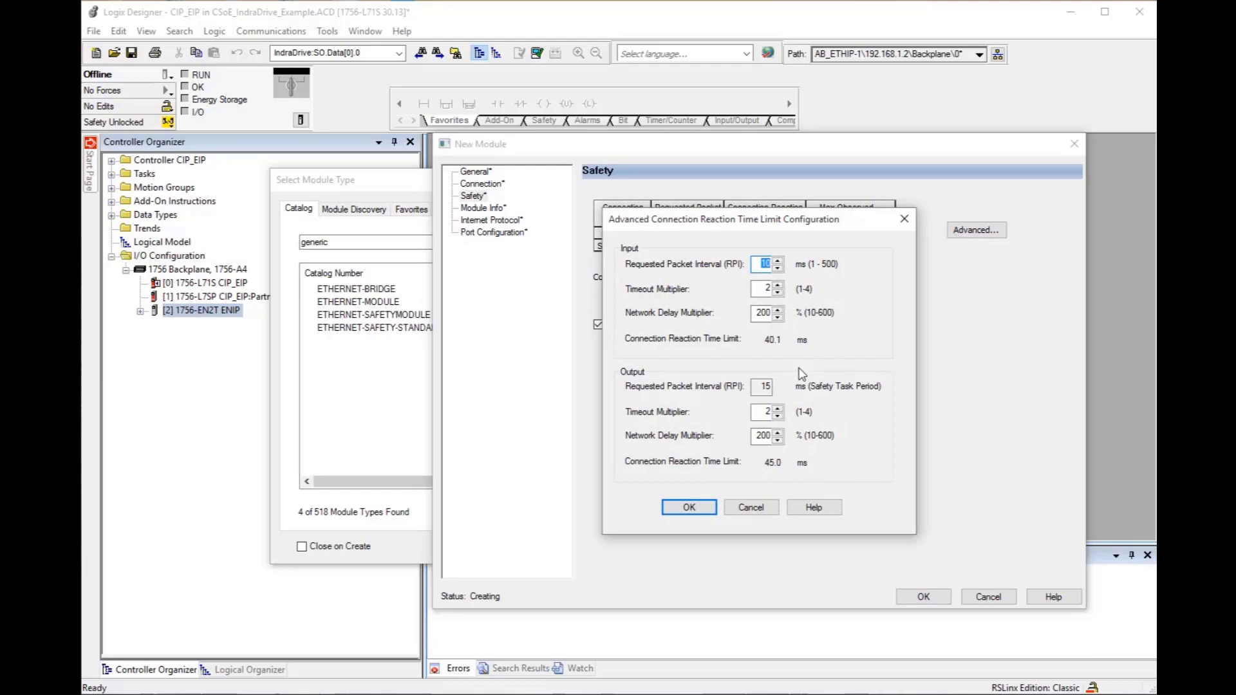
{"action": "left_click", "coordinate": [698, 509]}
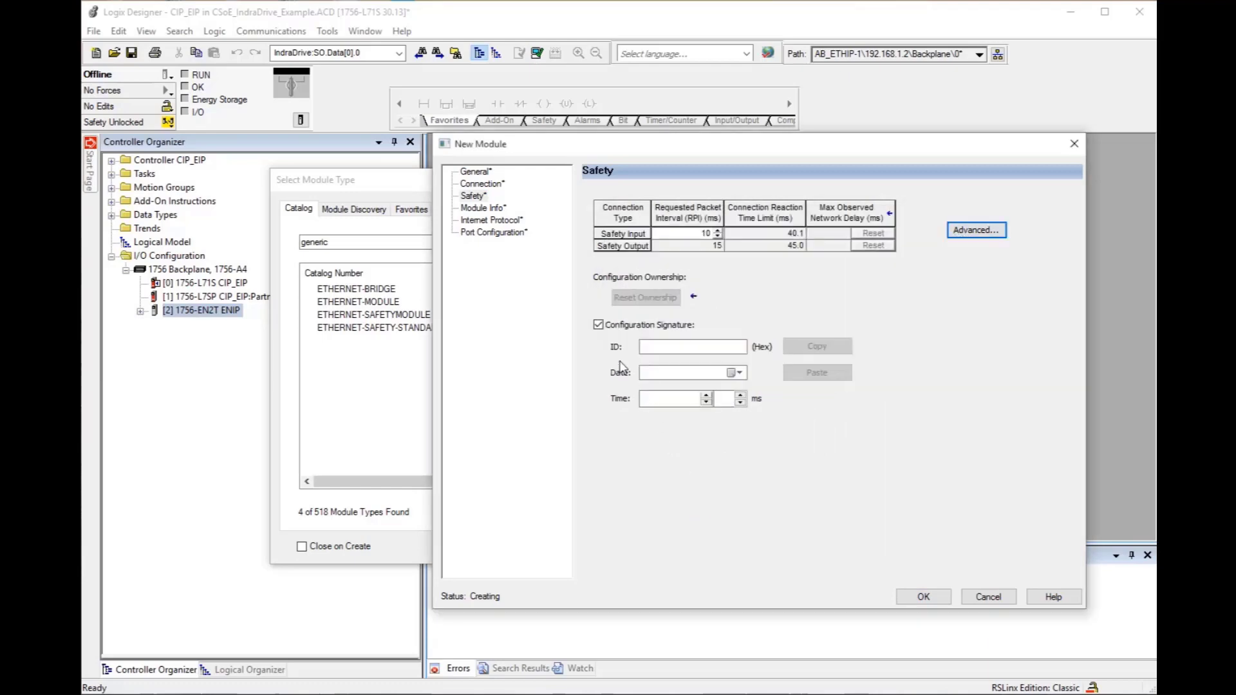
- Disable the configuration signature and finish adding the IndraDrive module
{"action": "left_click", "coordinate": [598, 325]}
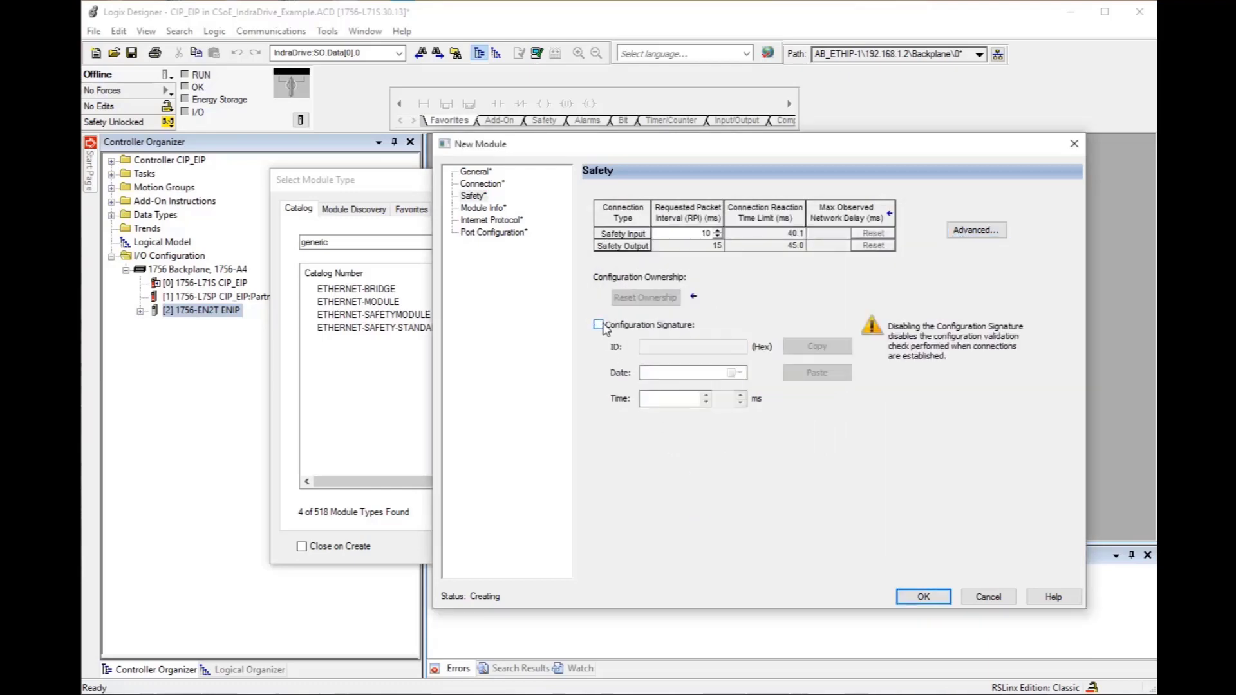
{"action": "left_click", "coordinate": [504, 212]}
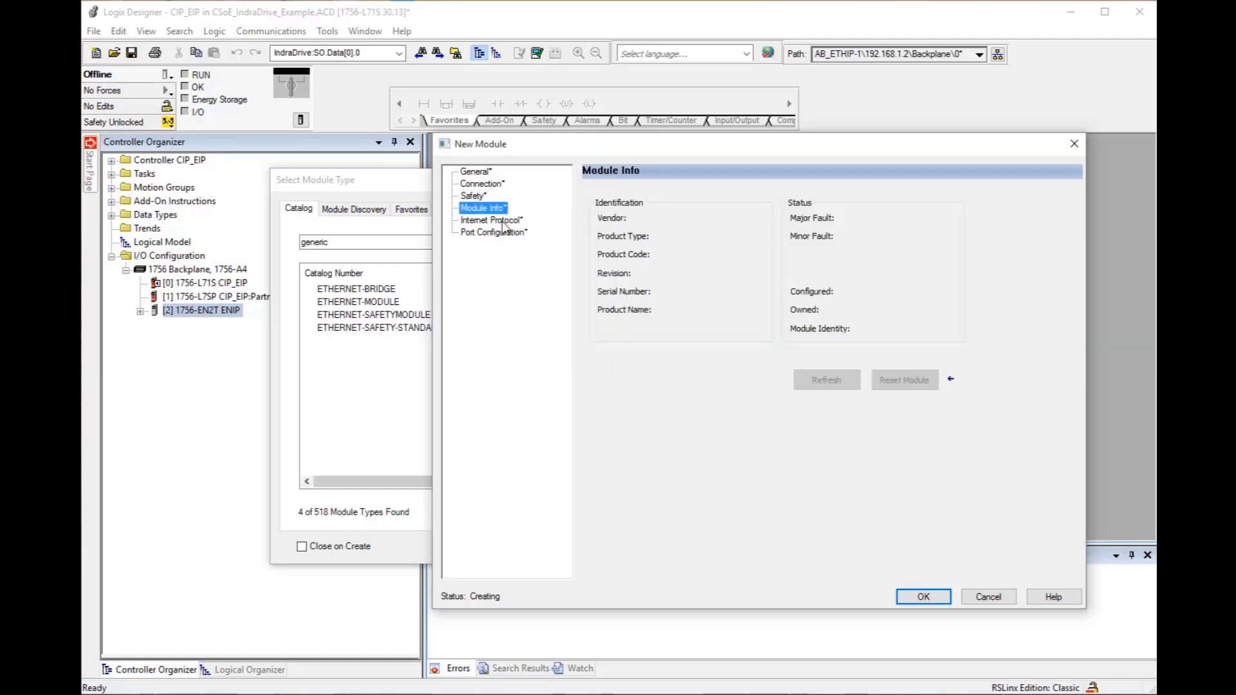
{"action": "left_click", "coordinate": [503, 223]}
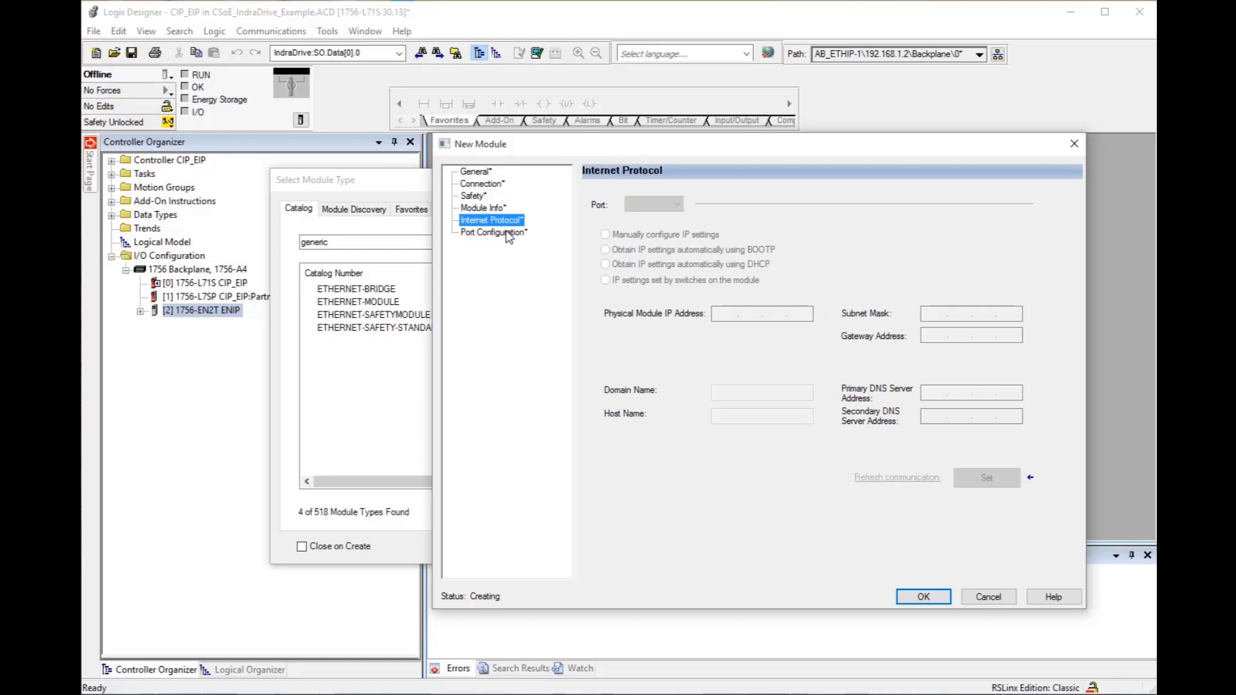
{"action": "left_click", "coordinate": [504, 234]}
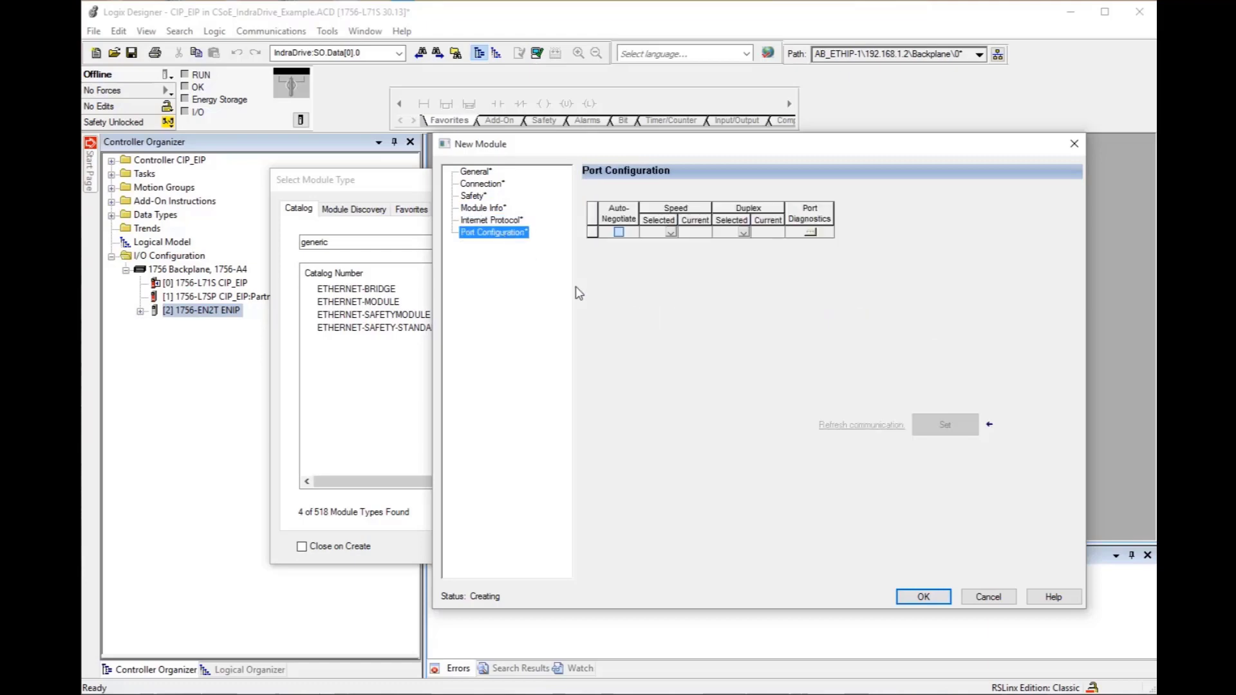
{"action": "left_click", "coordinate": [923, 596]}
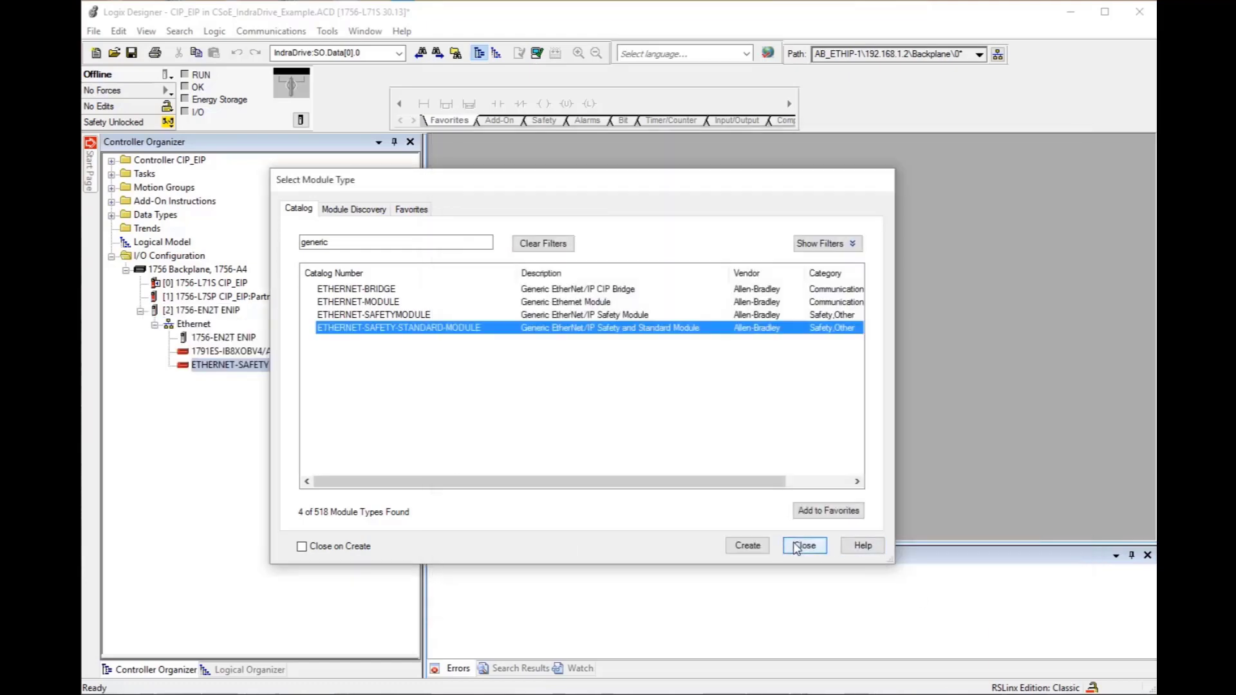